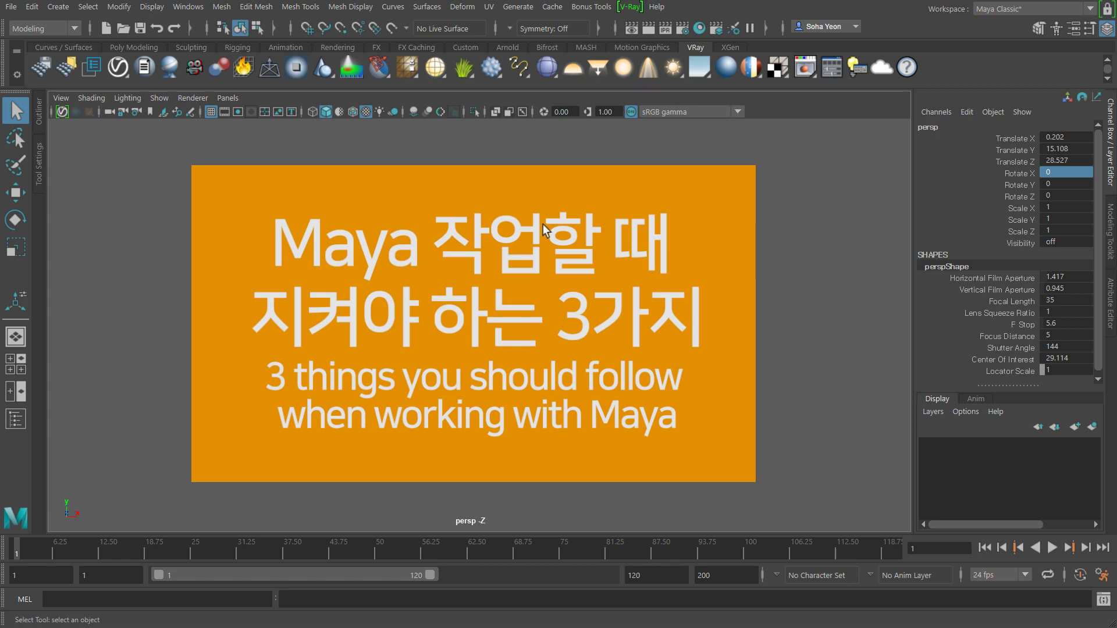
- Show the K:\Project\Start\sourceimages path in File Explorer and select three_things.jpg
click(620, 314)
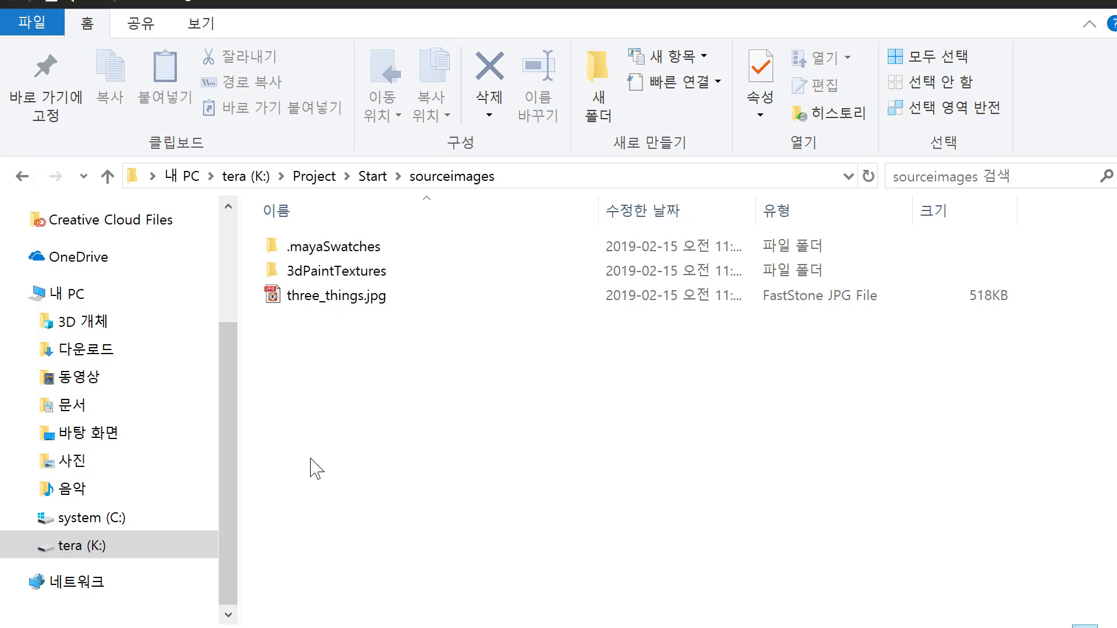
click(564, 176)
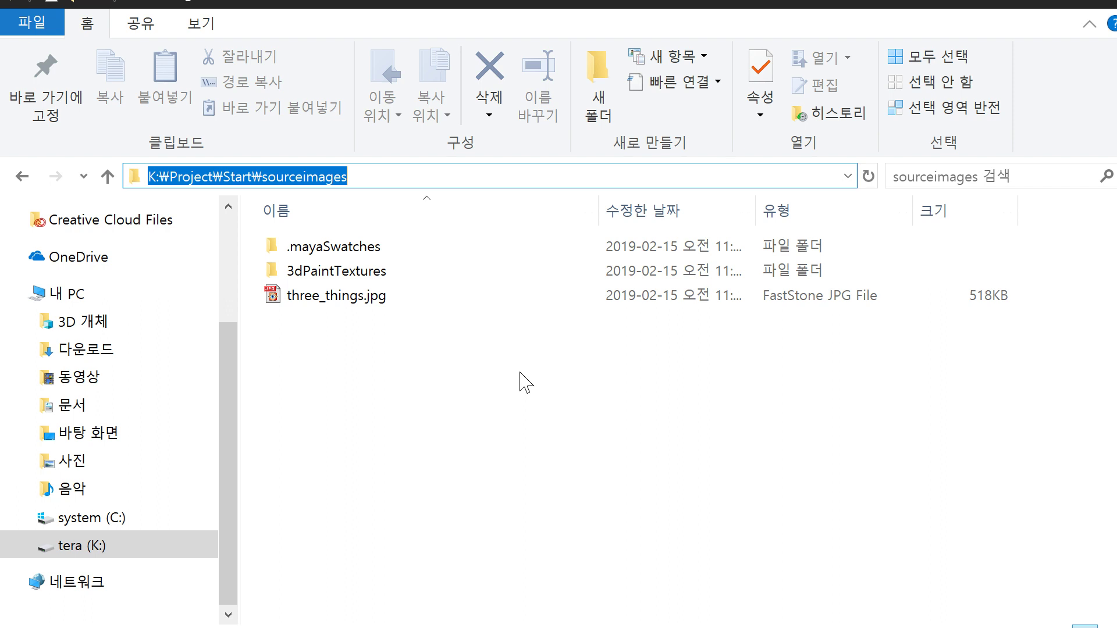
click(309, 305)
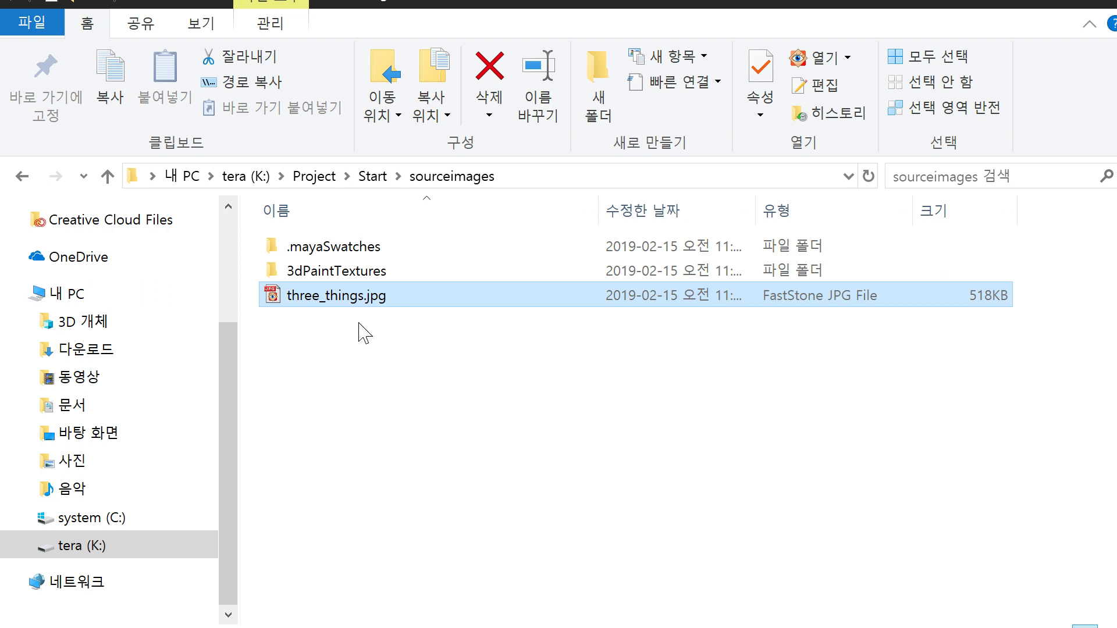
- Browse from Documents through maya\2019 into prefs and reveal its full path as text
drag(232, 424, 232, 317)
click(80, 321)
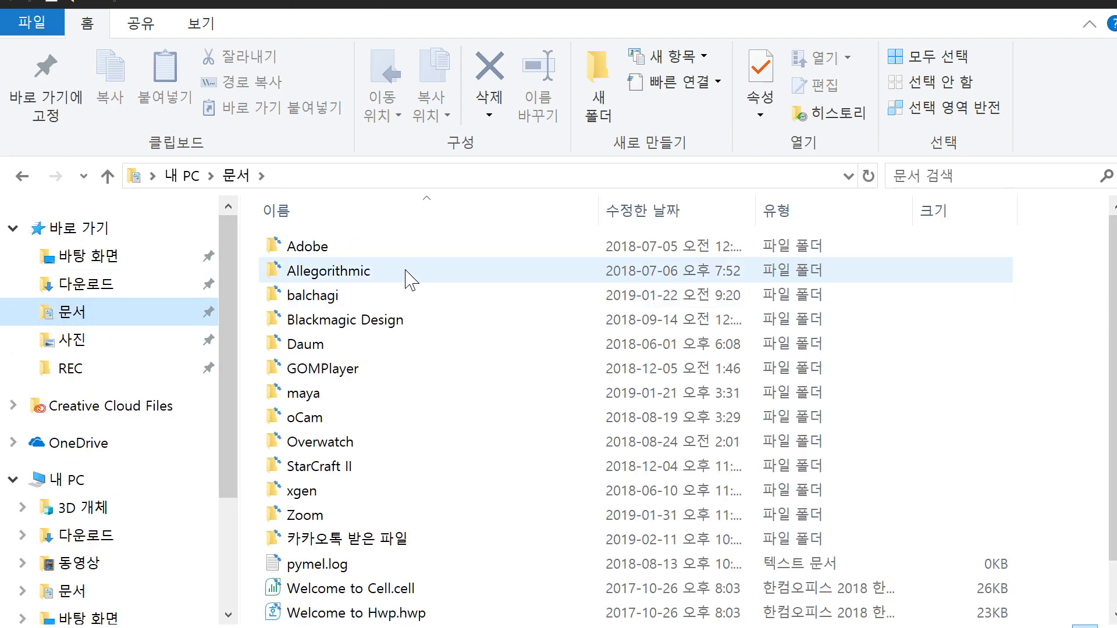
double_click(311, 393)
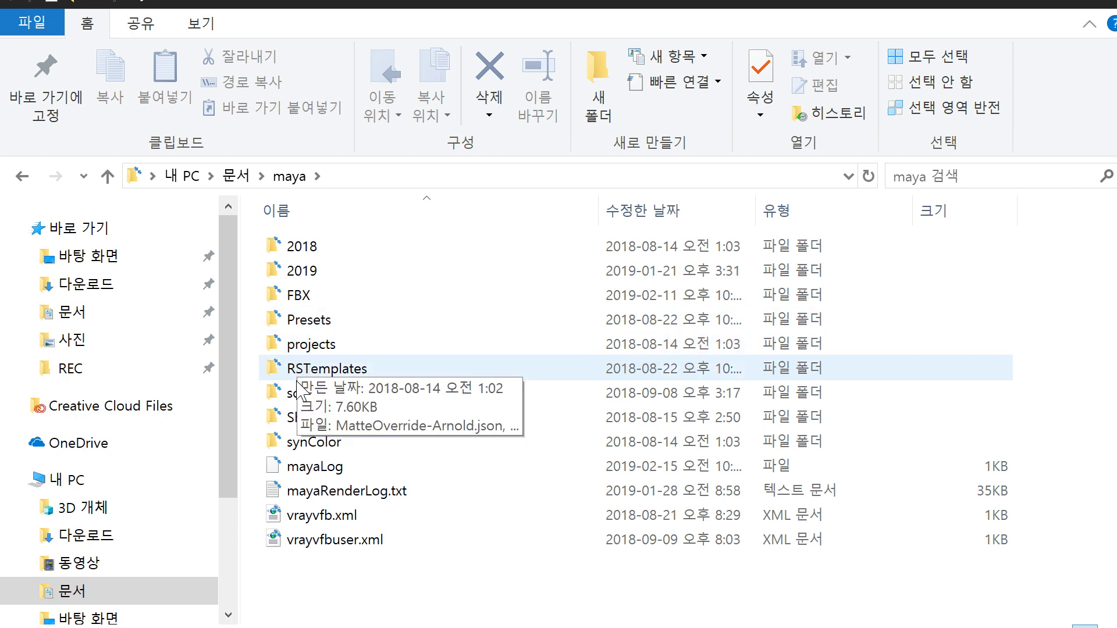
double_click(305, 272)
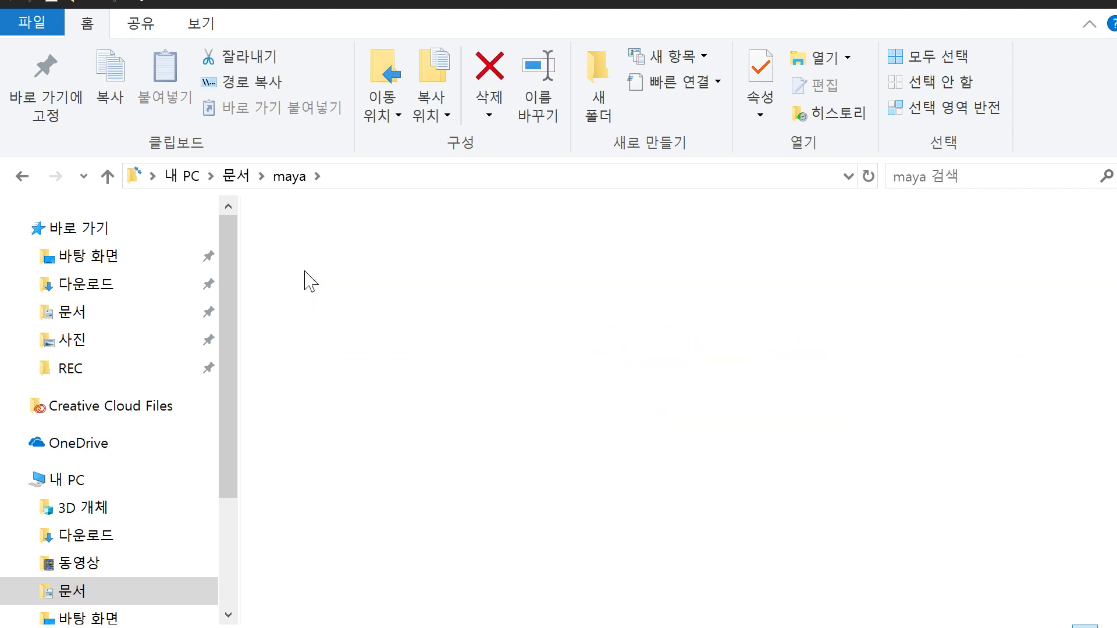
double_click(300, 254)
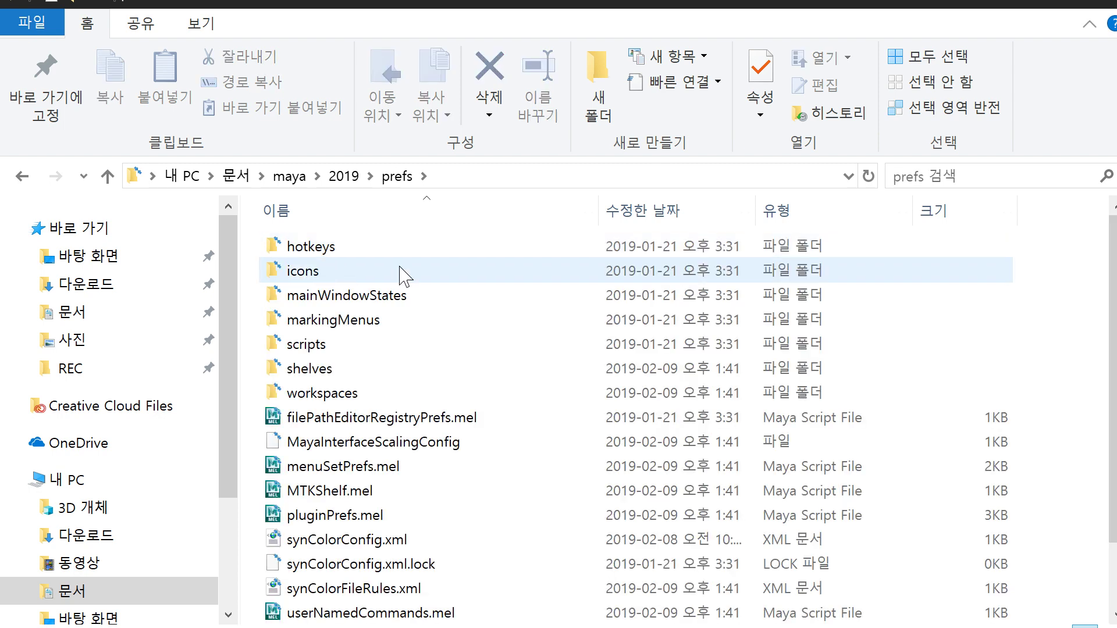
click(482, 177)
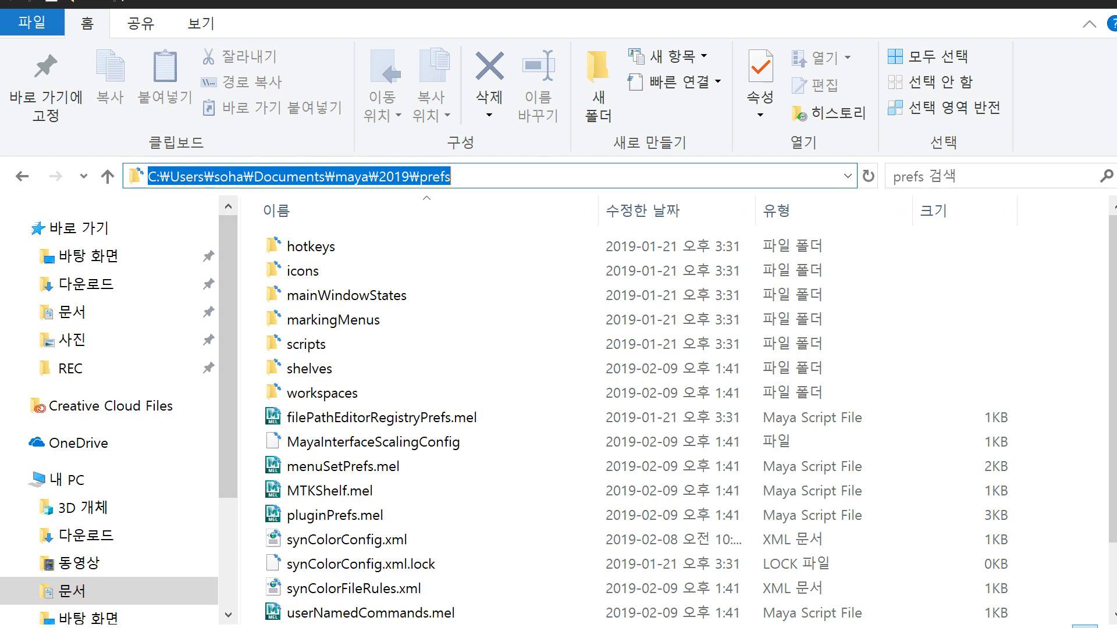
drag(214, 176, 243, 176)
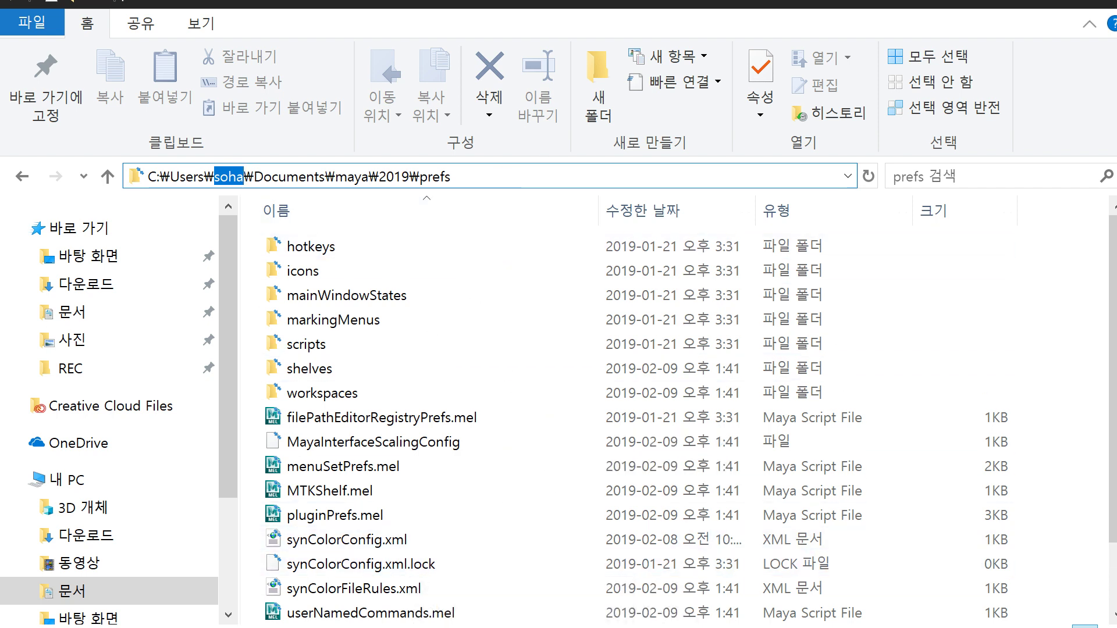
key(End)
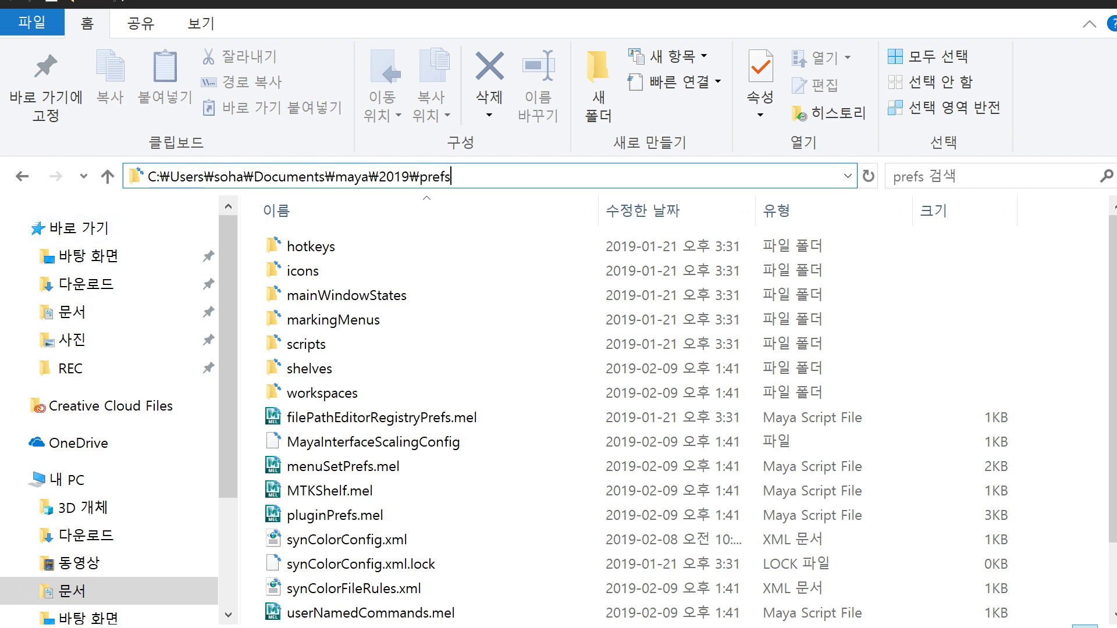
drag(215, 176, 236, 176)
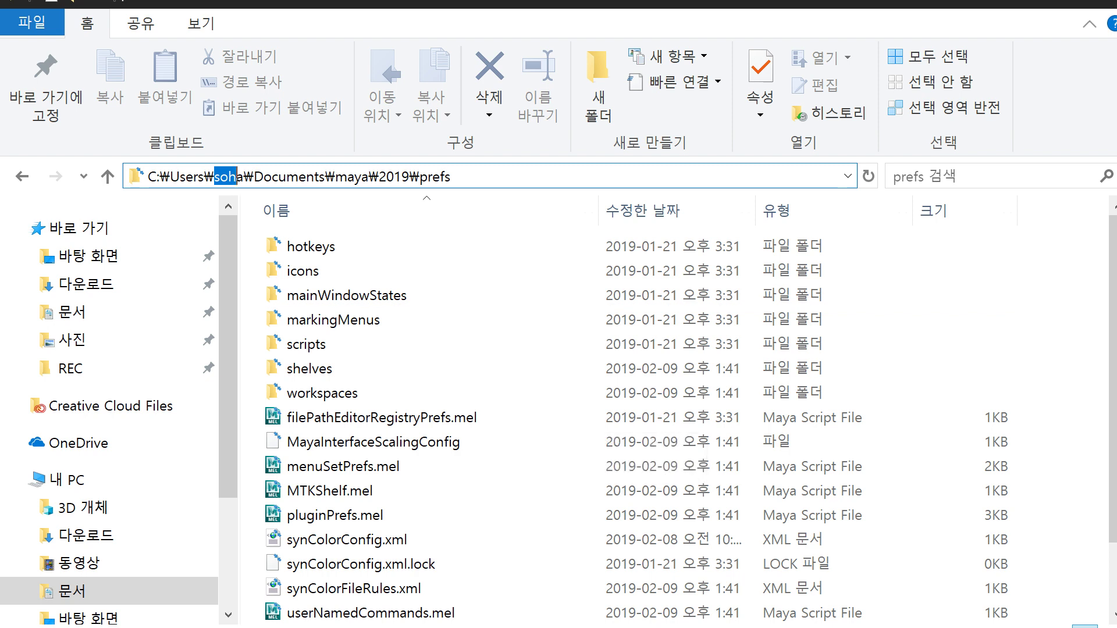
key(alt+Tab)
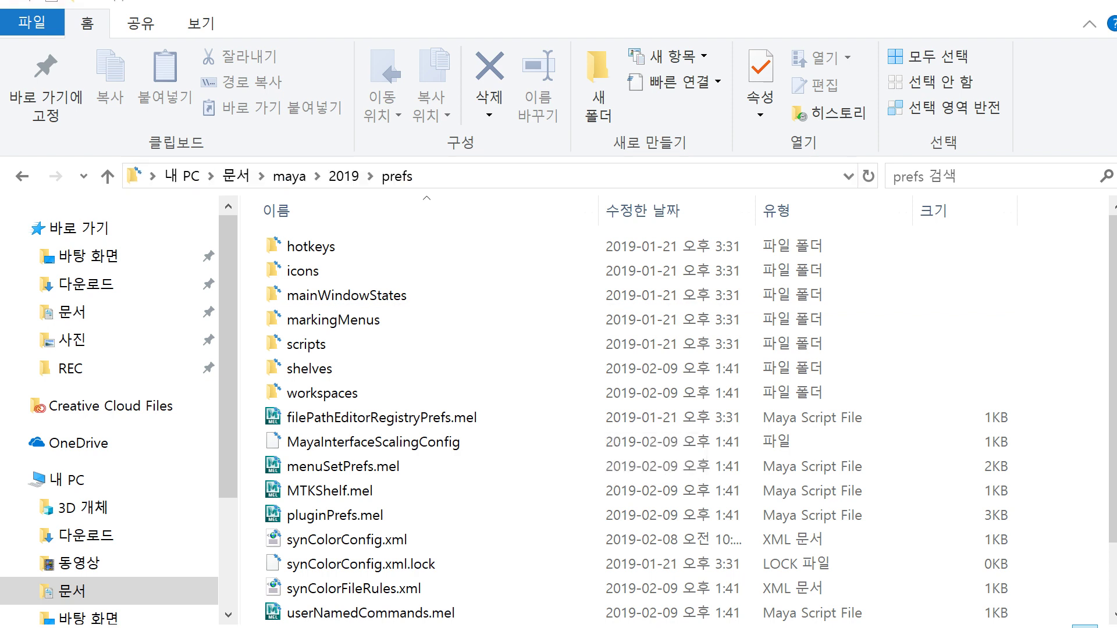